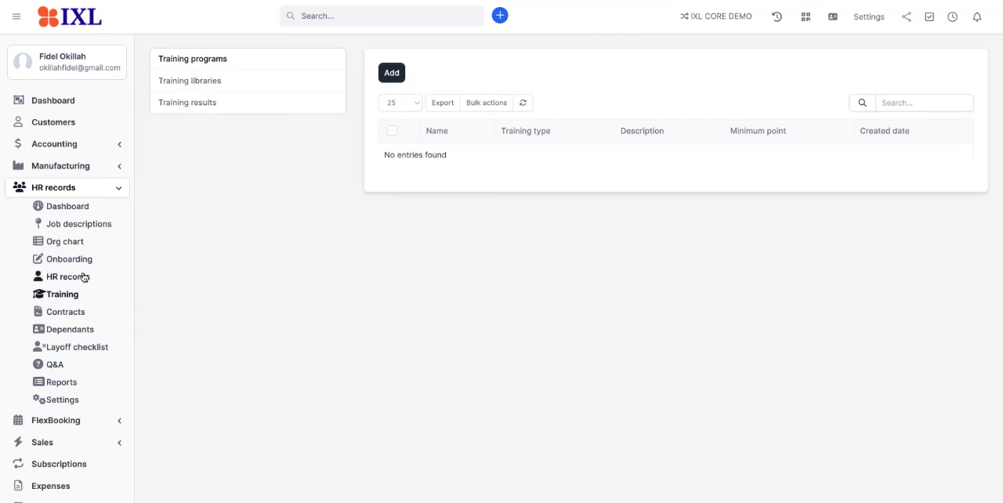
Check the available types of training in the HR records settings, and open the training libraries.
left_click(62, 400)
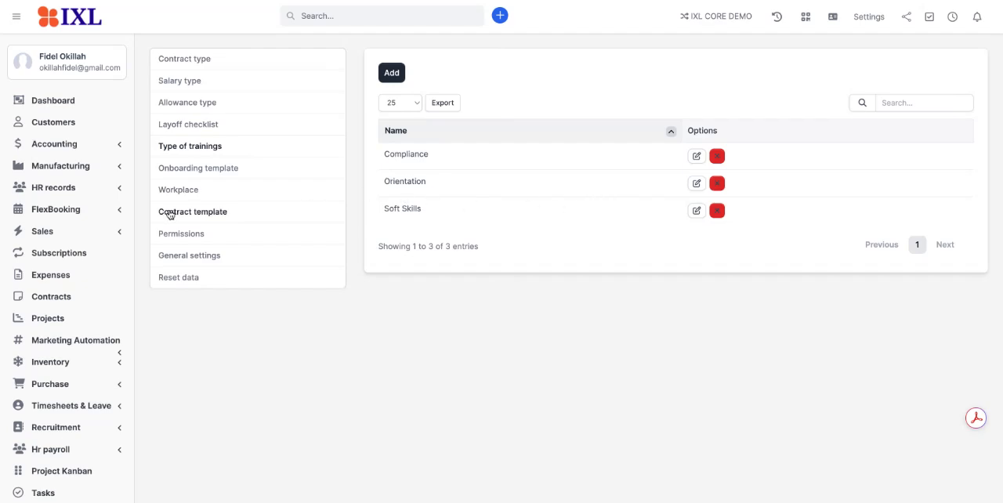
left_click(97, 196)
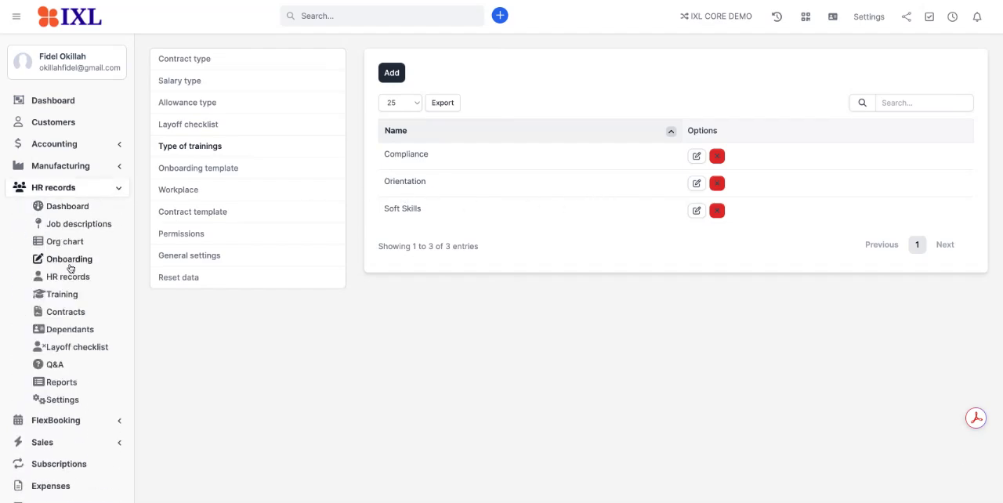
left_click(62, 294)
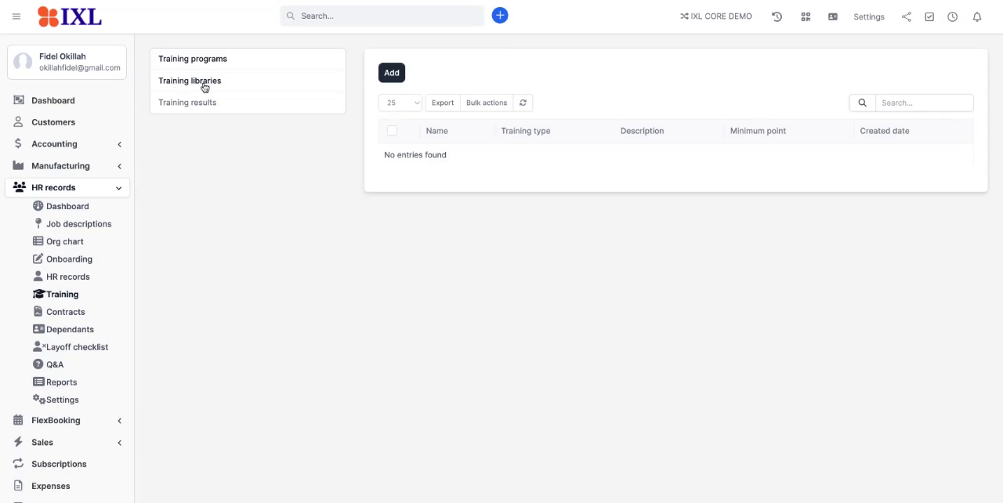
left_click(205, 83)
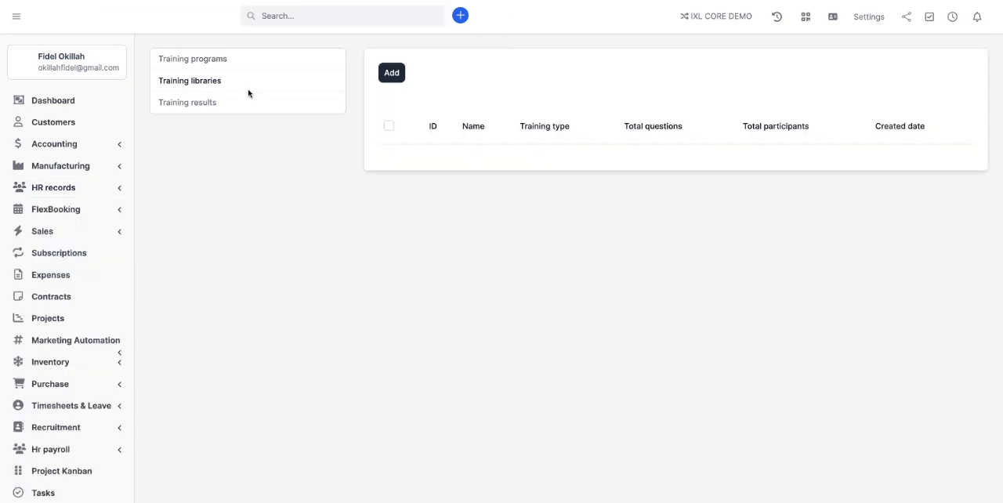
Create and save a new library training of type Orientation named "Orientation Welcome", leaving the description empty.
left_click(396, 73)
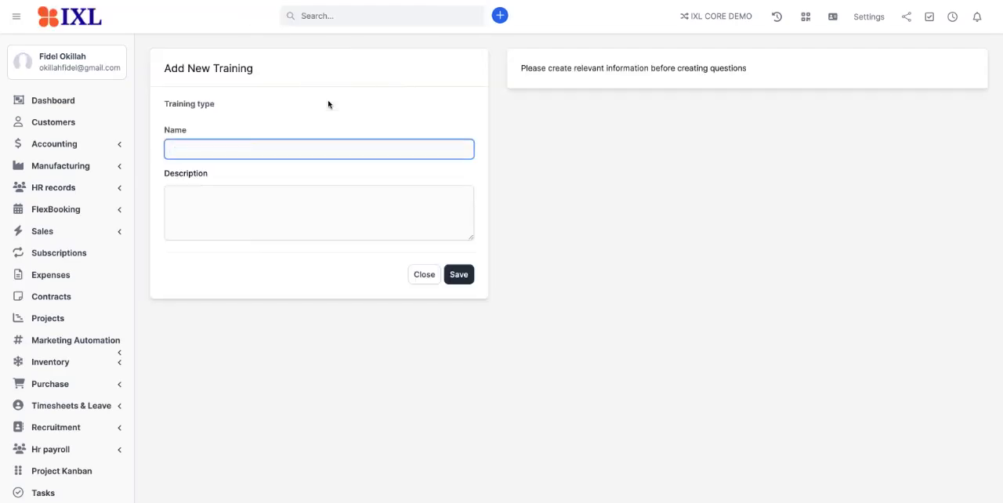
left_click(226, 132)
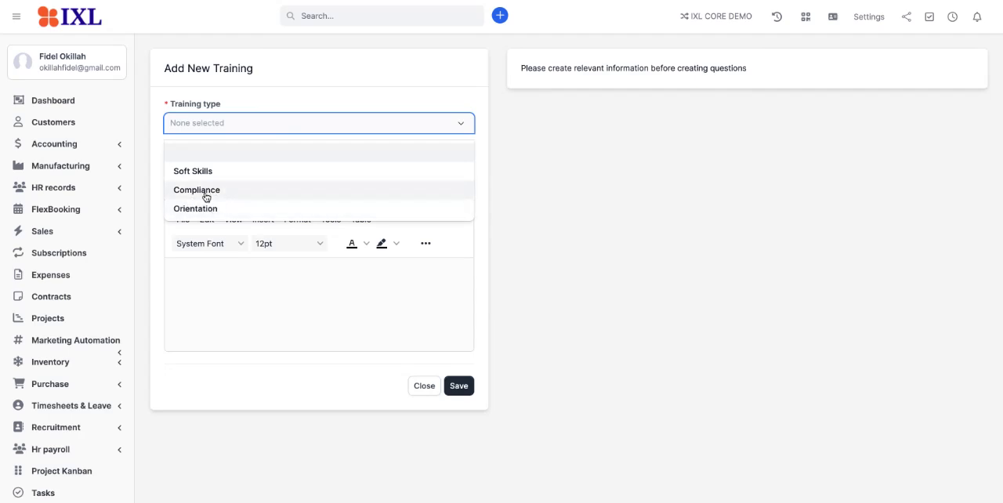
left_click(207, 207)
left_click(208, 171)
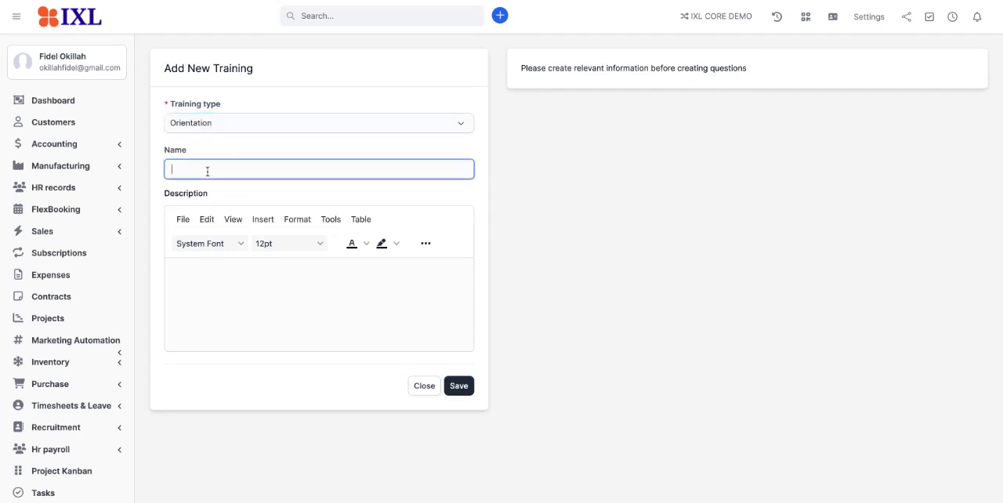
type("Orientatoion Welcome")
left_click(273, 291)
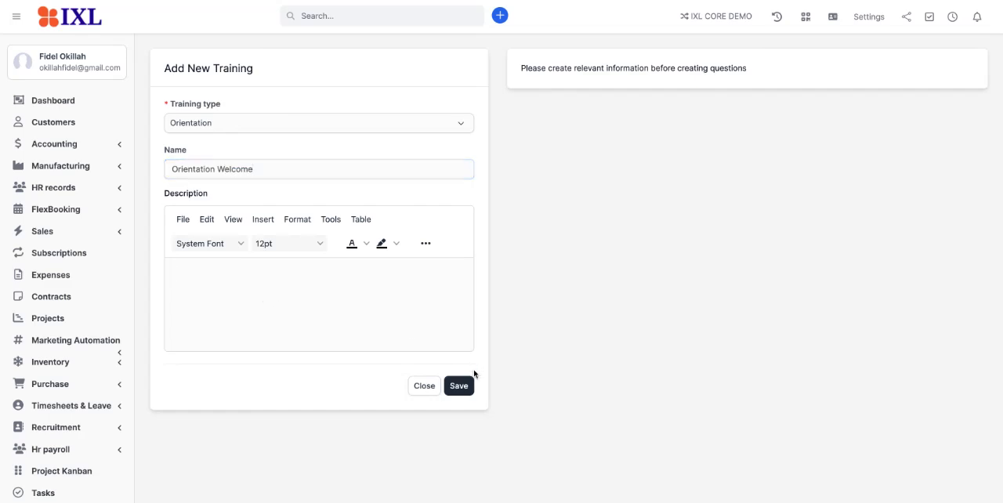
left_click(463, 385)
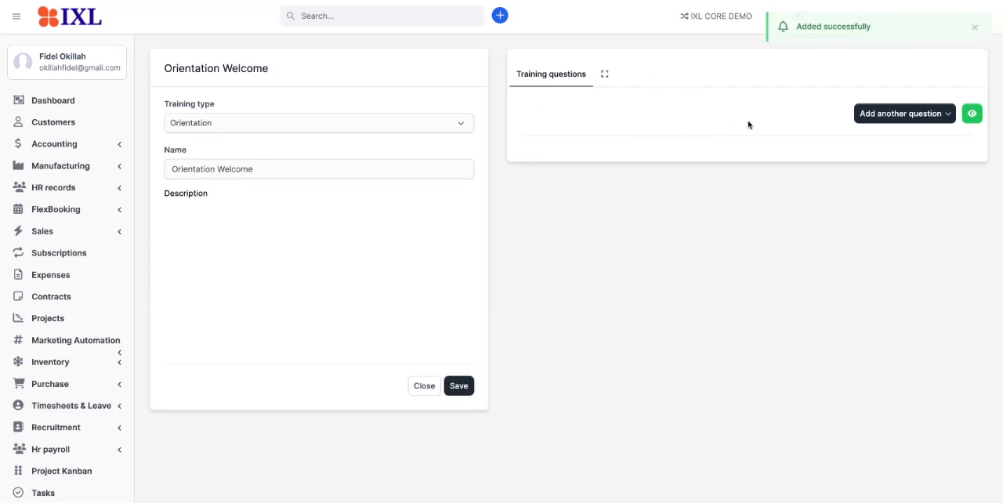
Add a checkbox question to the training, make it required and give it a score of 2.
left_click(906, 116)
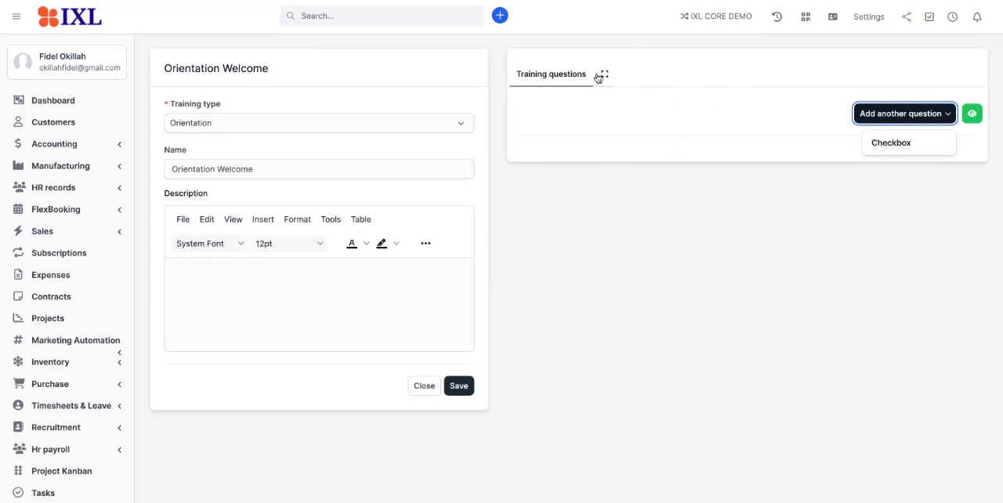
left_click(880, 114)
left_click(880, 114)
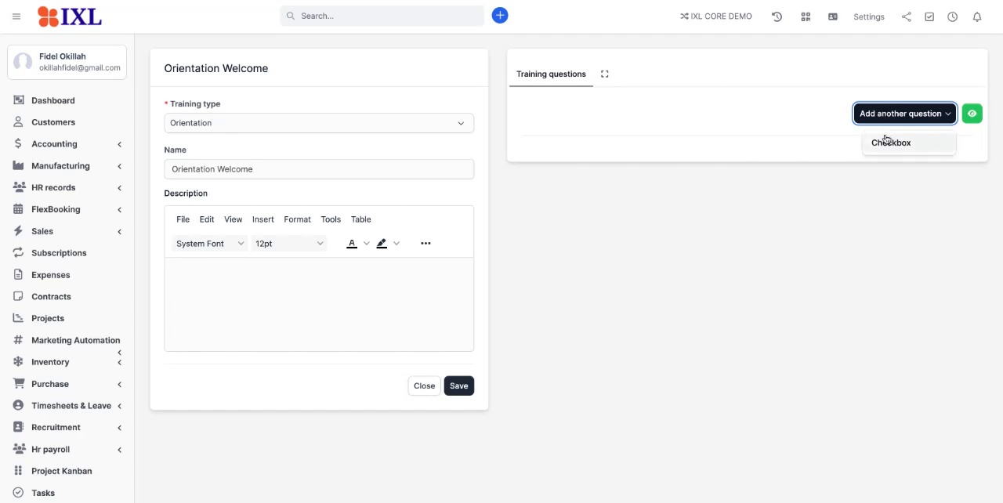
left_click(885, 141)
scroll(887, 139, "down", 2)
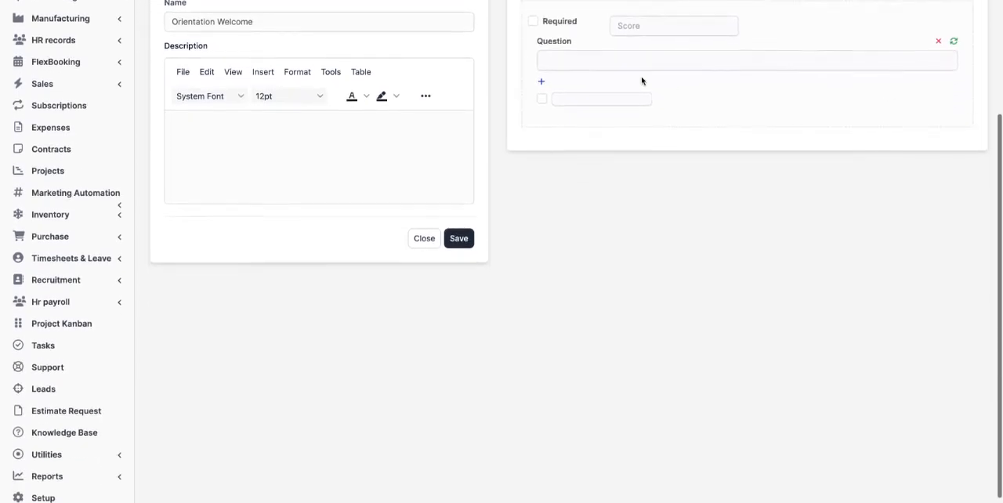
scroll(641, 81, "up", 1)
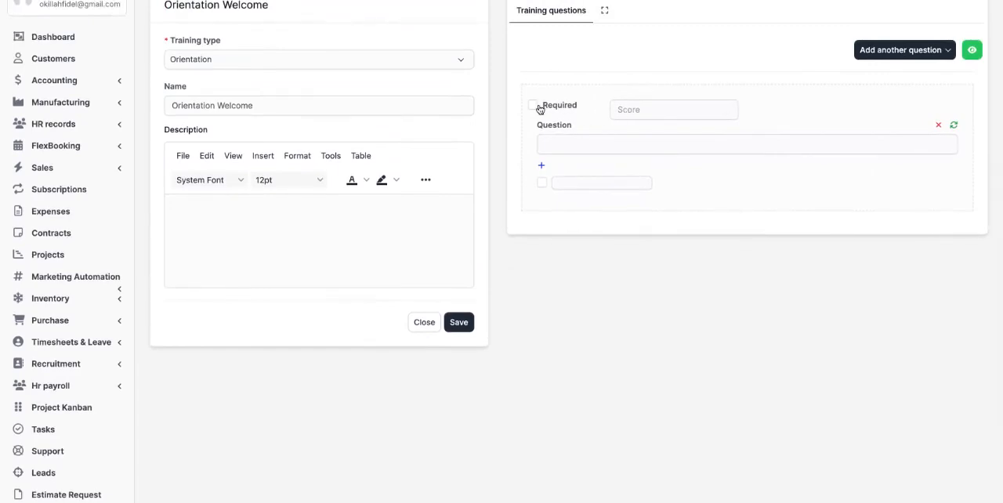
left_click(534, 105)
left_click(668, 111)
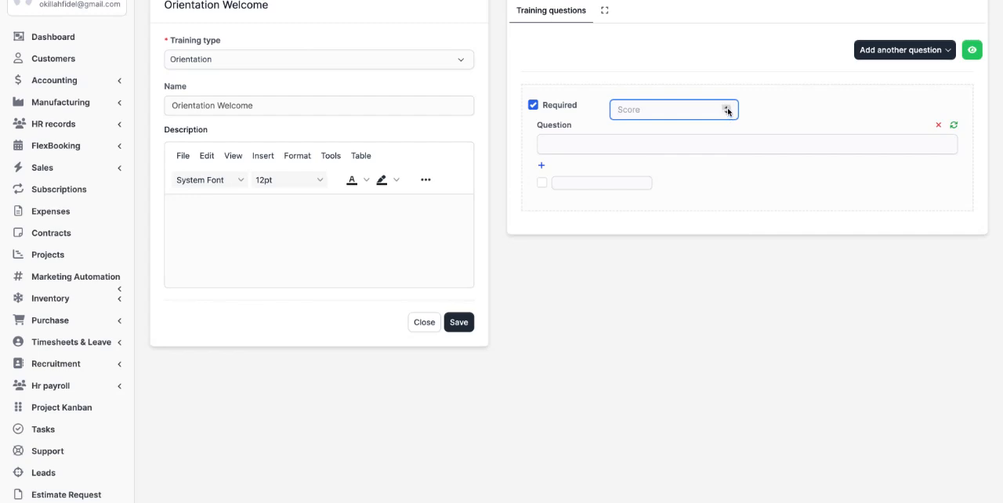
left_click(726, 108)
left_click(727, 107)
Enter "HOw many Branches do we have?" as the text of the first question.
left_click(611, 147)
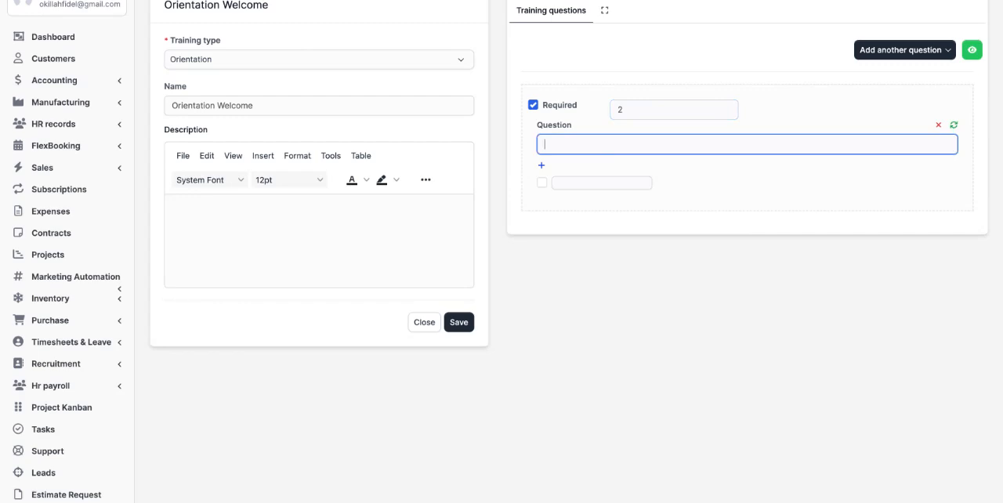
type("What is Aweso")
key("BackSpace")
key("BackSpace")
key("BackSpace")
key("BackSpace")
key("BackSpace")
key("BackSpace")
key("BackSpace")
key("BackSpace")
key("BackSpace")
key("BackSpace")
key("BackSpace")
key("BackSpace")
type("HOw many")
type(" Brnch")
type("anches do we")
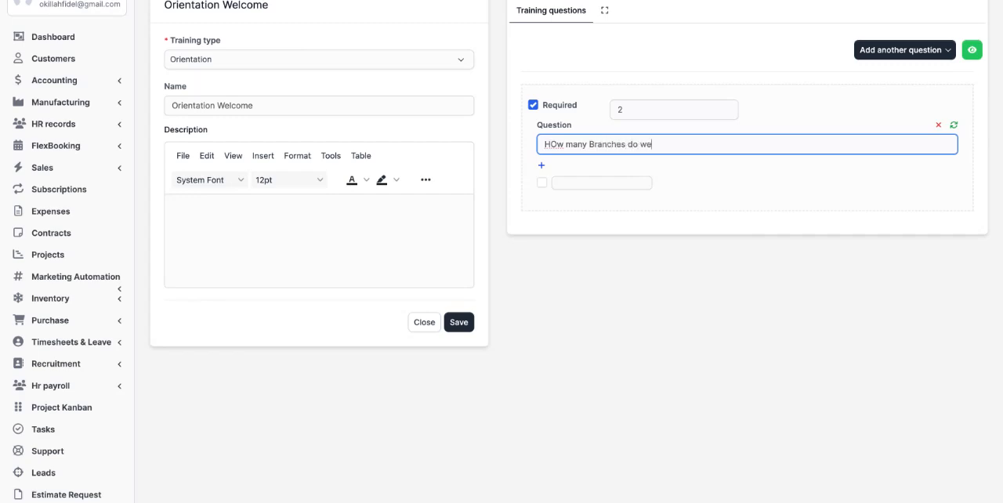
type(" have?")
Add answer options to the branches question and remove the surplus ones, keeping two empty options.
left_click(541, 167)
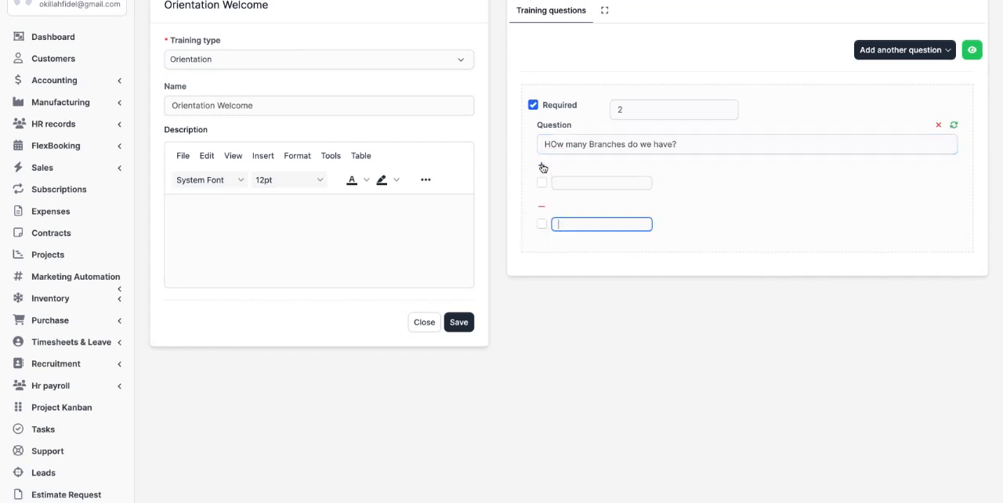
left_click(541, 167)
left_click(542, 167)
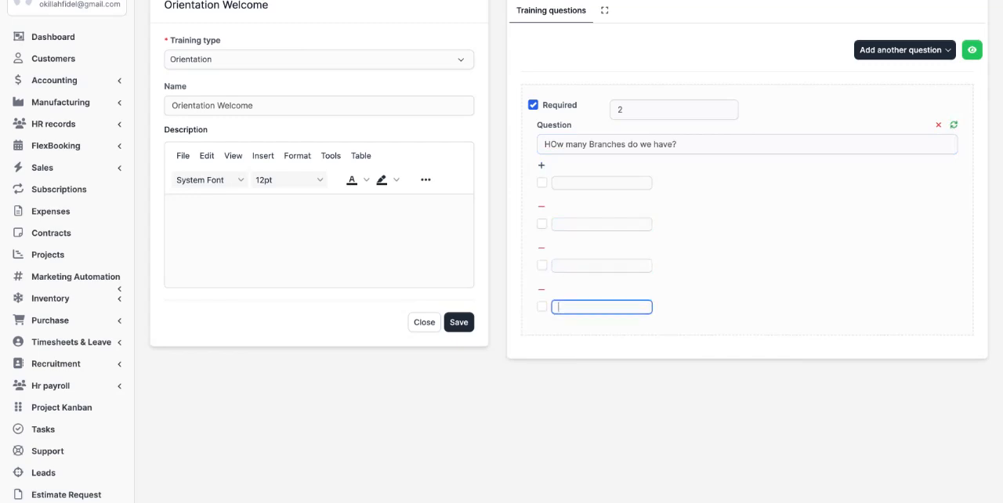
left_click(542, 167)
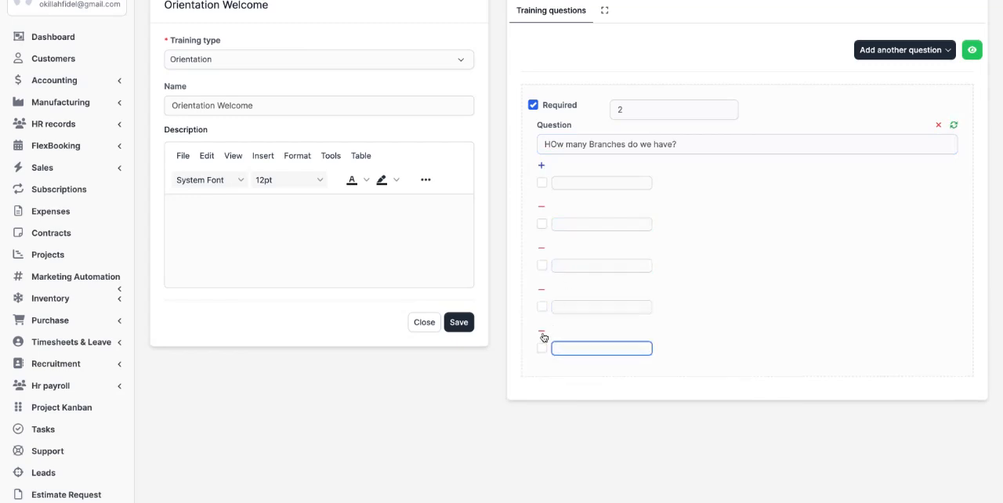
left_click(541, 291)
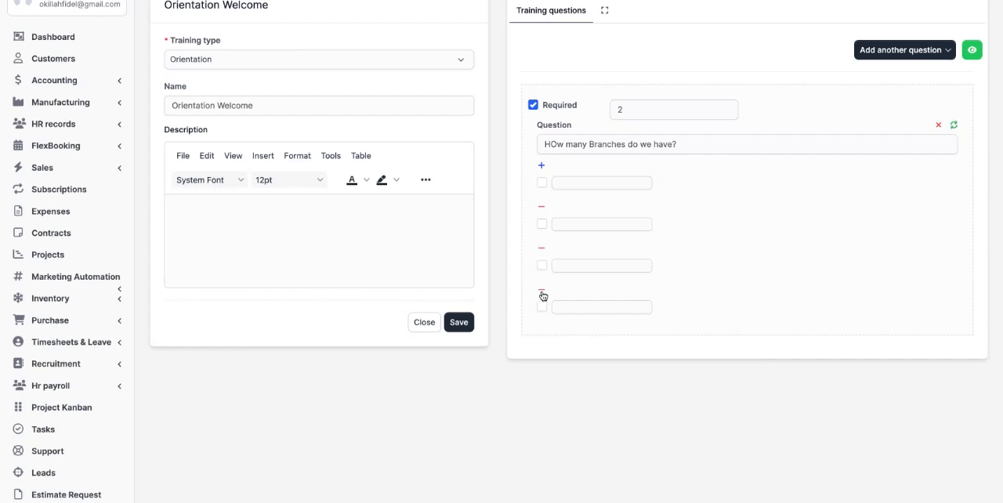
left_click(542, 290)
left_click(541, 253)
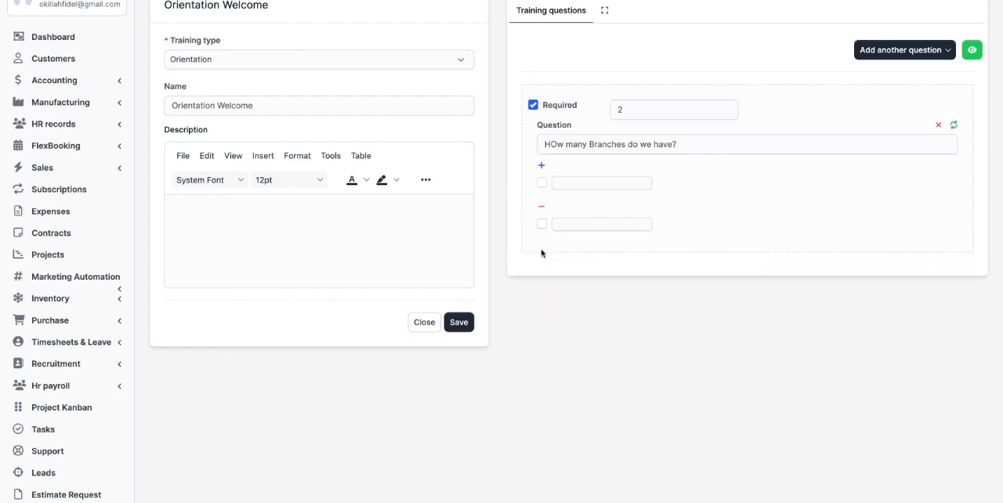
Fill in 2 and 5 as the answers to the branches question and mark 5 as correct.
left_click(563, 185)
type("2")
left_click(565, 225)
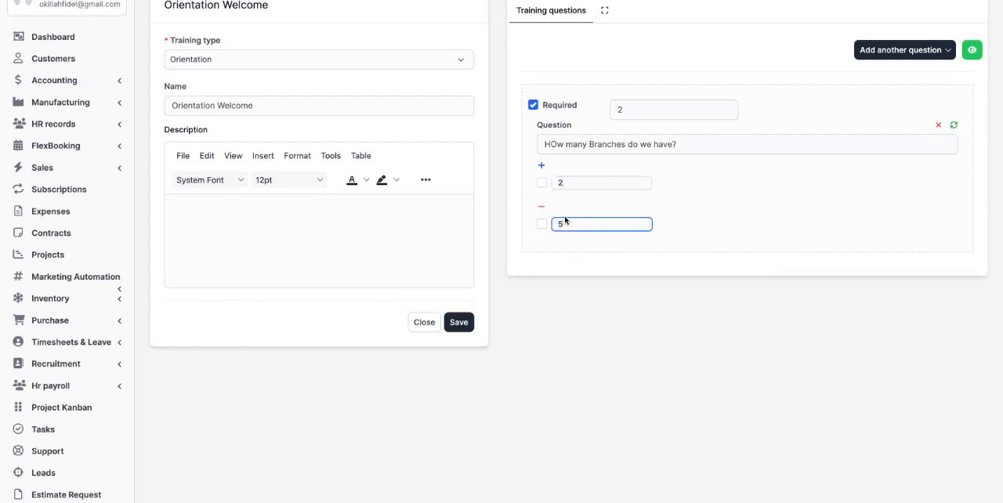
left_click(541, 224)
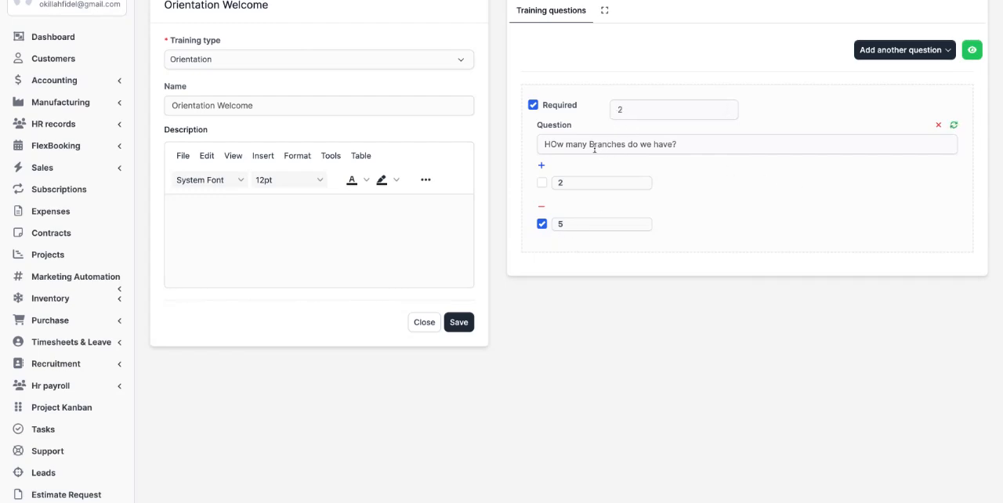
Correct the capitalization of the first word in the branches question to "How".
left_click(554, 145)
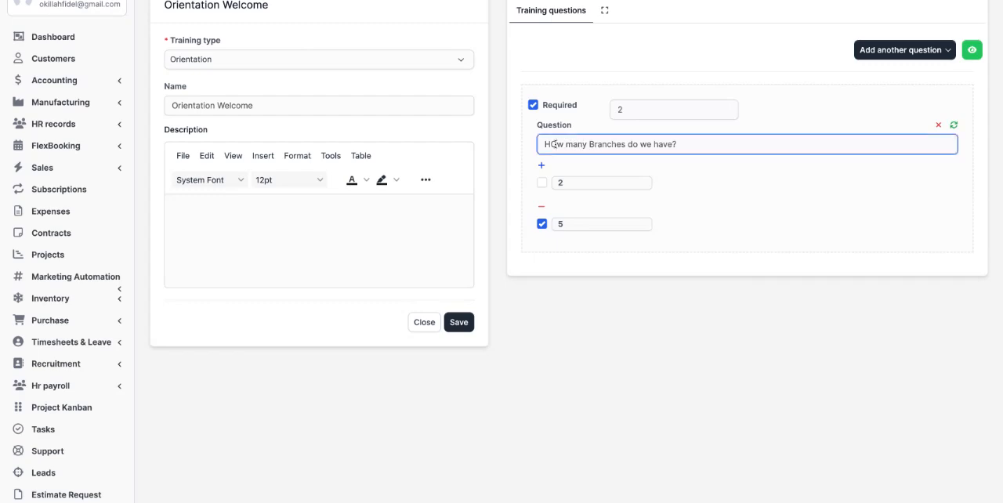
key("Delete")
type("o")
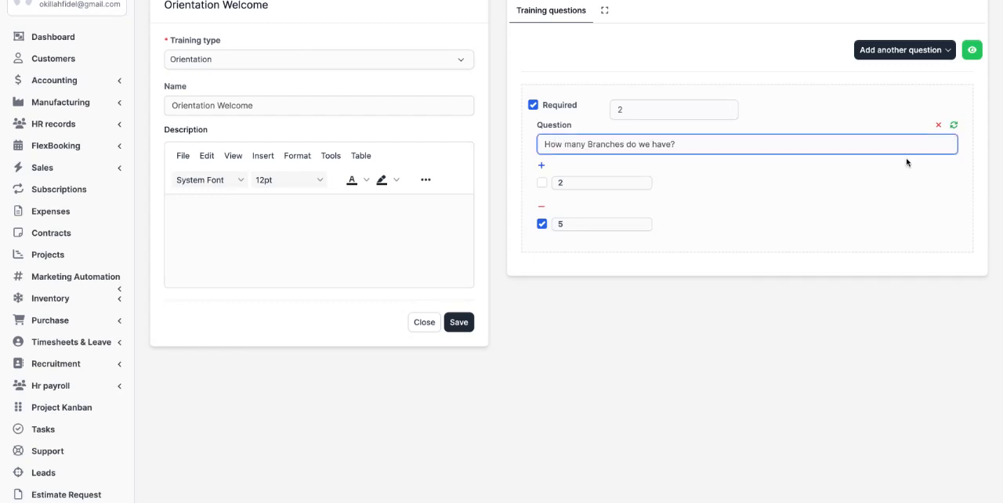
Add a second checkbox question, make it required and give it a score of 5.
left_click(922, 52)
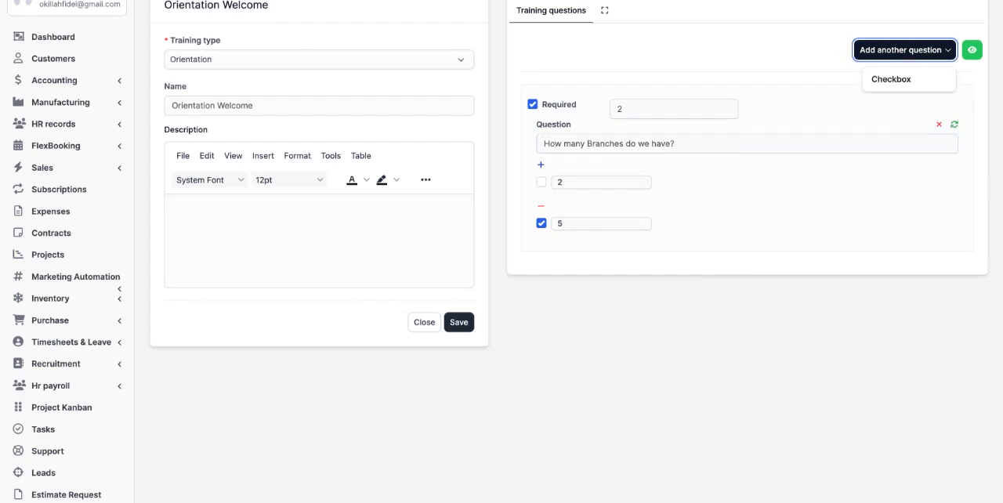
left_click(898, 80)
scroll(768, 163, "down", 2)
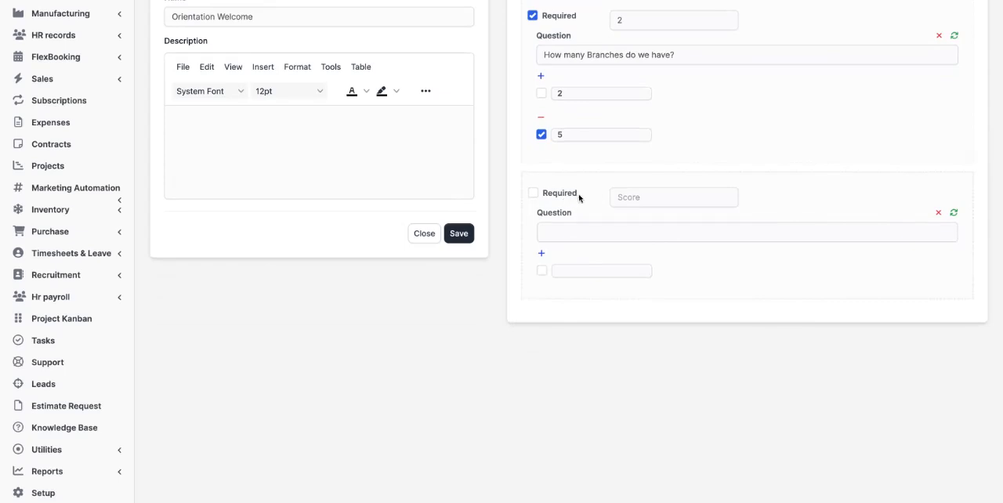
left_click(534, 196)
left_click(658, 202)
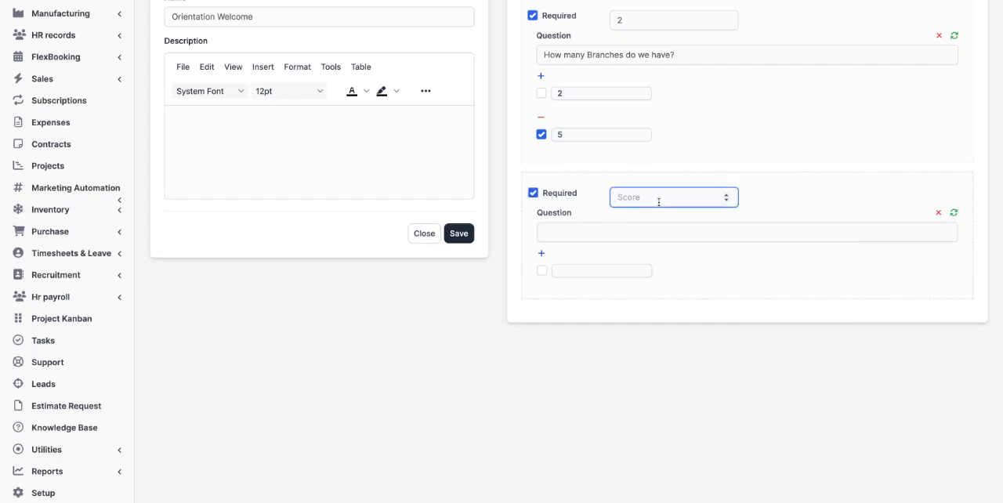
type("5")
Enter "What our products?" as the text of the second question.
left_click(570, 231)
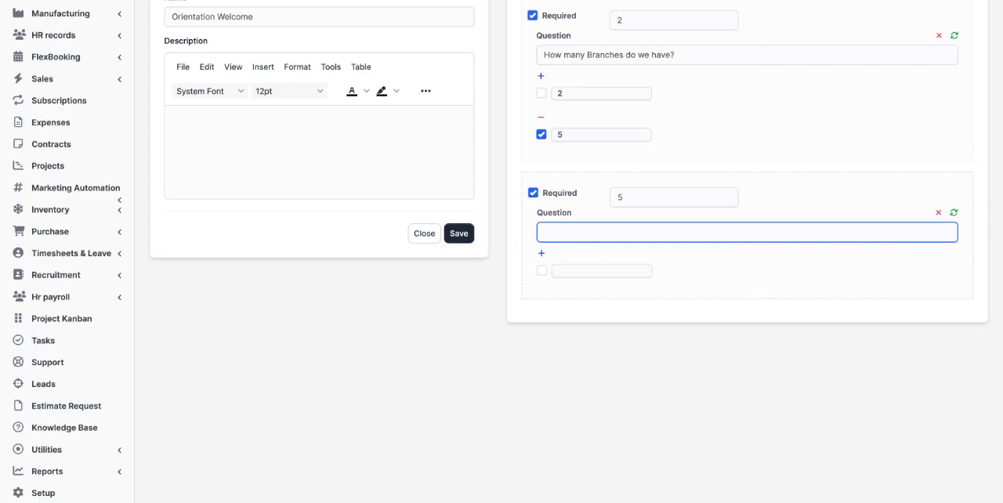
type("Who is you")
key("BackSpace")
key("BackSpace")
type("at our produc")
Give the products question the answer options Hosting, Chicken and Eggs, and mark Hosting as correct.
left_click(541, 256)
left_click(541, 255)
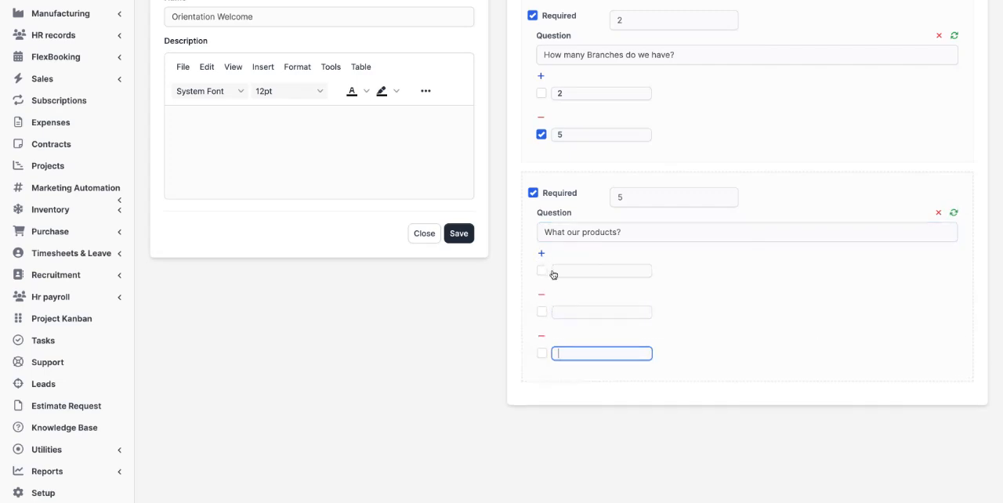
left_click(570, 270)
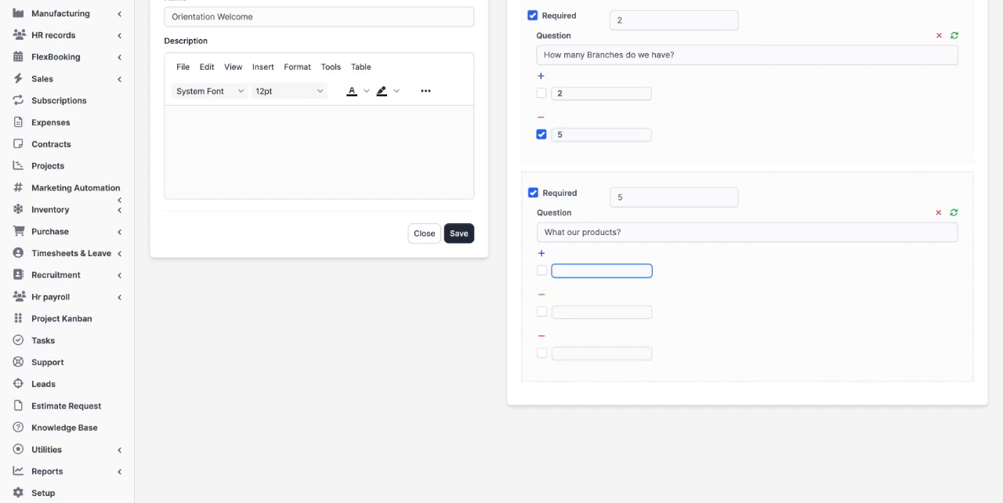
type("Hosting")
left_click(570, 313)
type("Se")
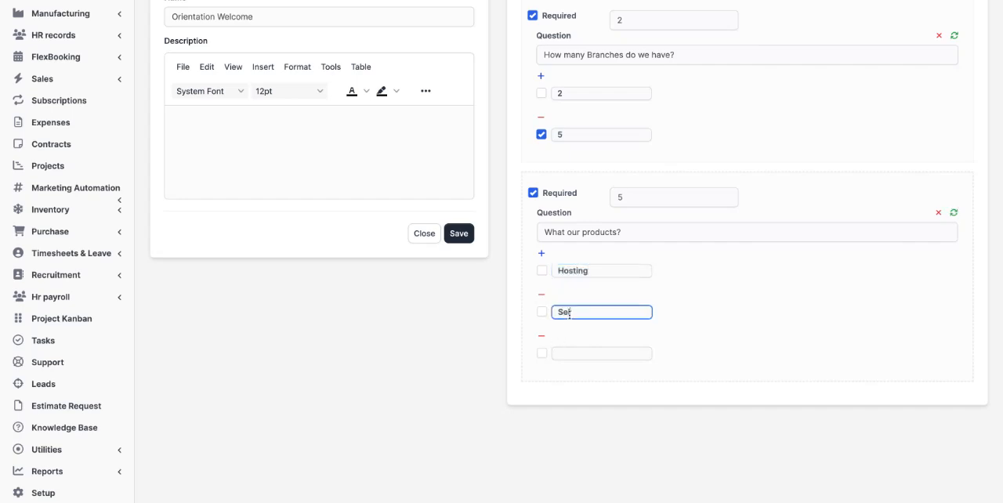
type("lig")
type("Chicken")
left_click(566, 355)
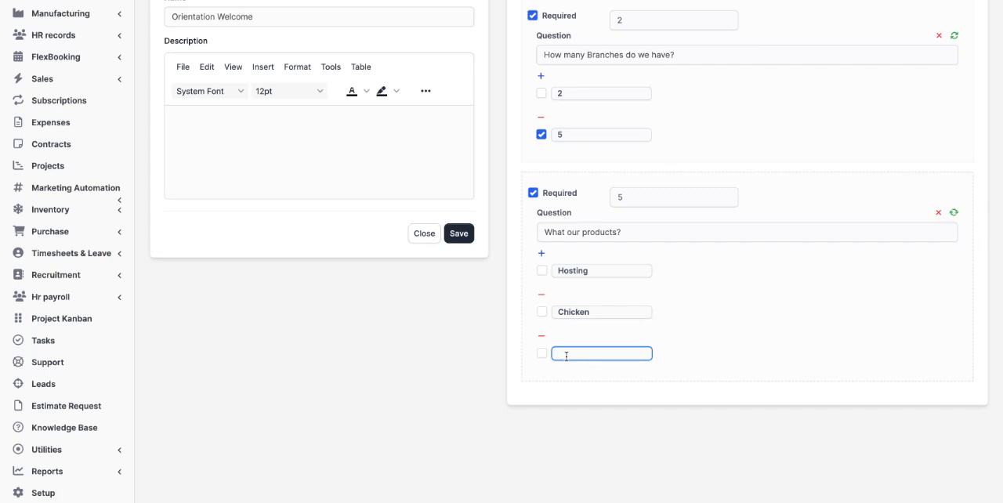
type("Eggs")
left_click(541, 272)
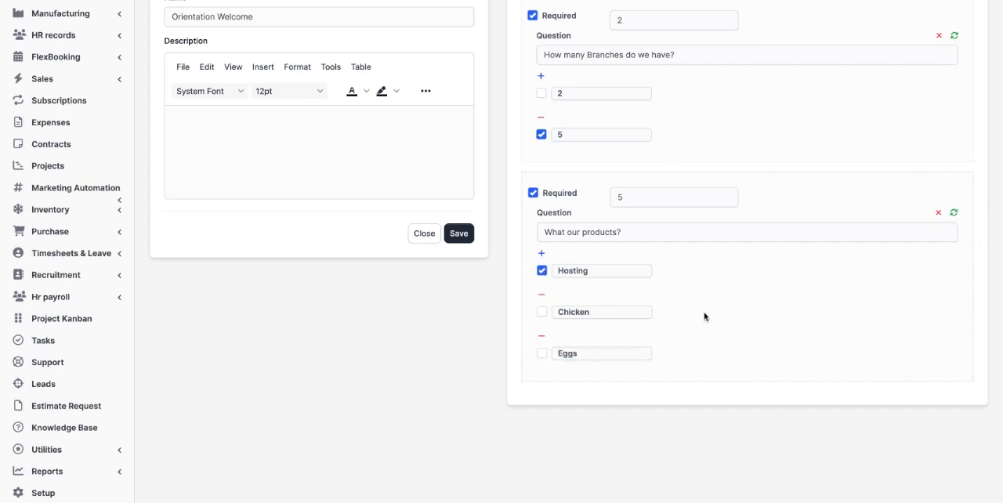
Set the score of the "How many Branches do we have?" question to 5.
scroll(716, 150, "up", 1)
left_click(622, 112)
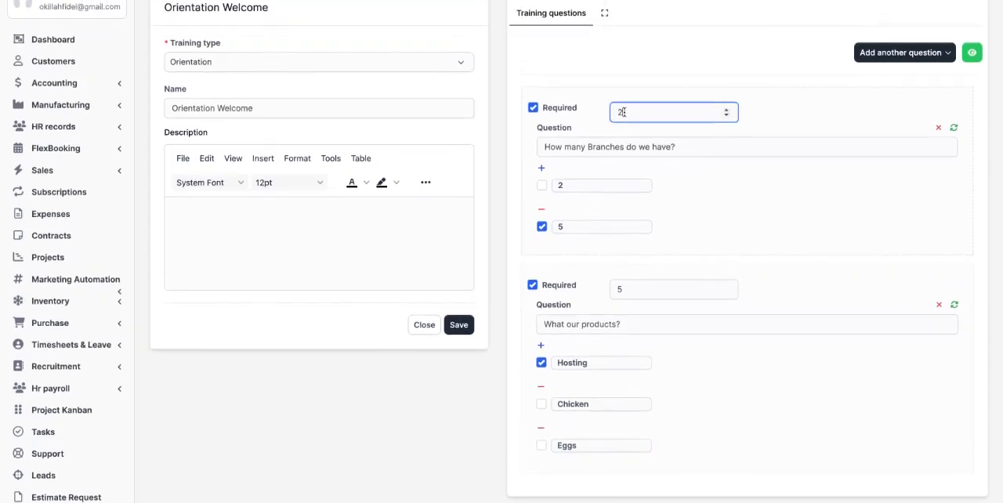
key("BackSpace")
type("5")
scroll(708, 239, "down", 1)
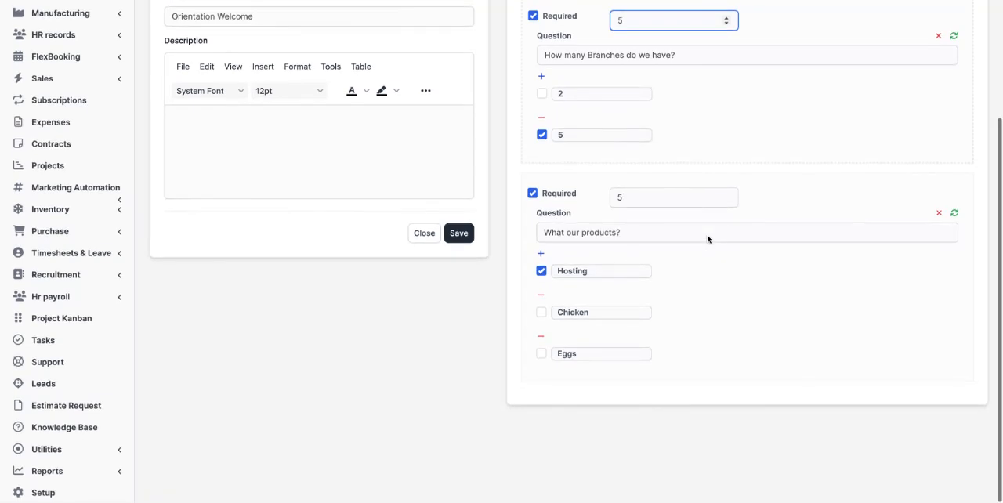
Preview the Orientation Welcome training form, close the preview and save the training.
scroll(709, 243, "up", 3)
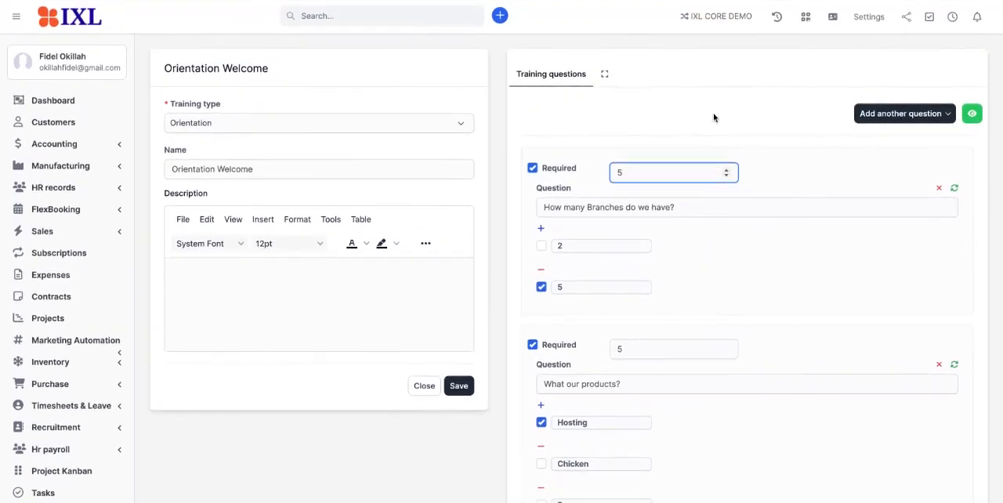
left_click(974, 116)
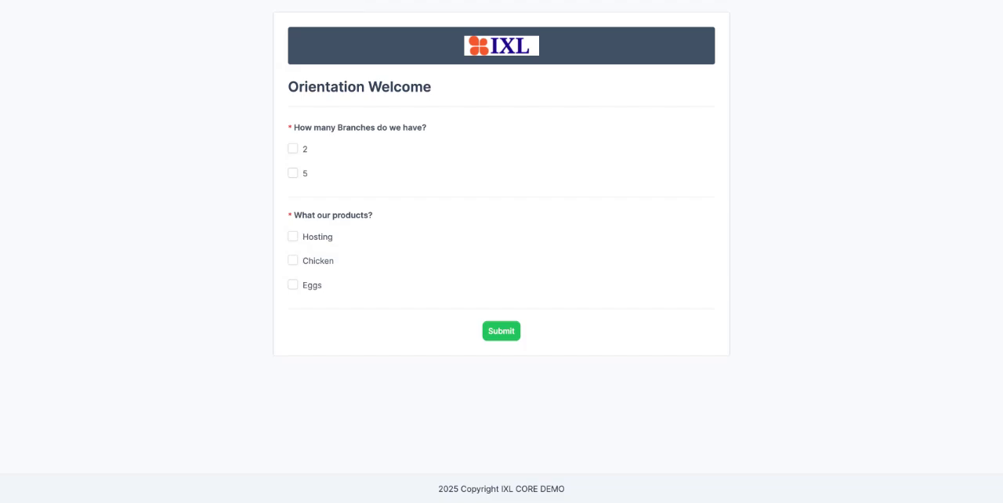
key("ctrl+w")
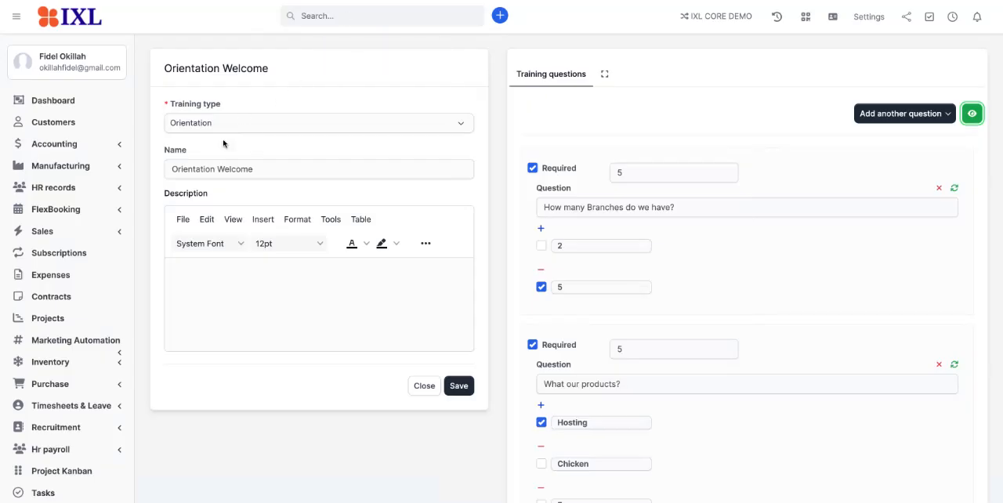
left_click(458, 386)
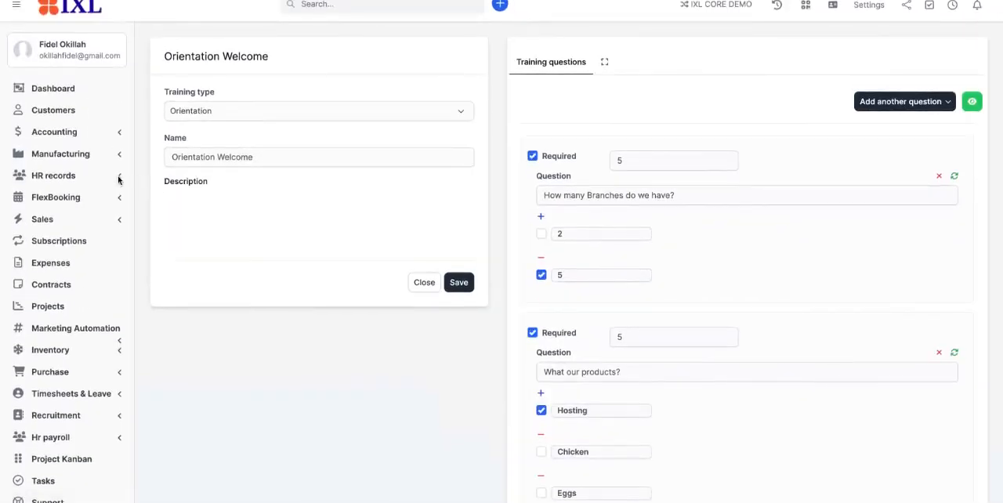
Start a new training program in the HR records training area and name it "Welcome Training".
left_click(79, 176)
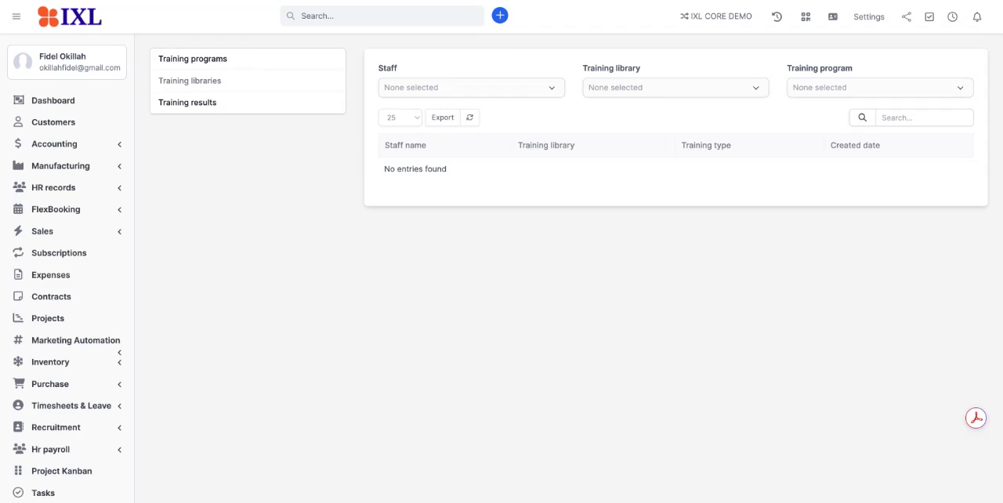
left_click(192, 59)
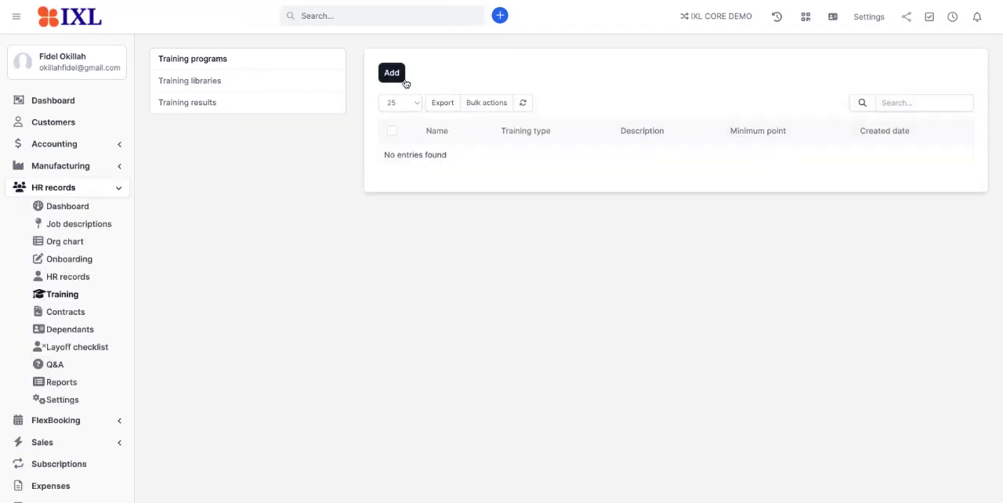
left_click(401, 79)
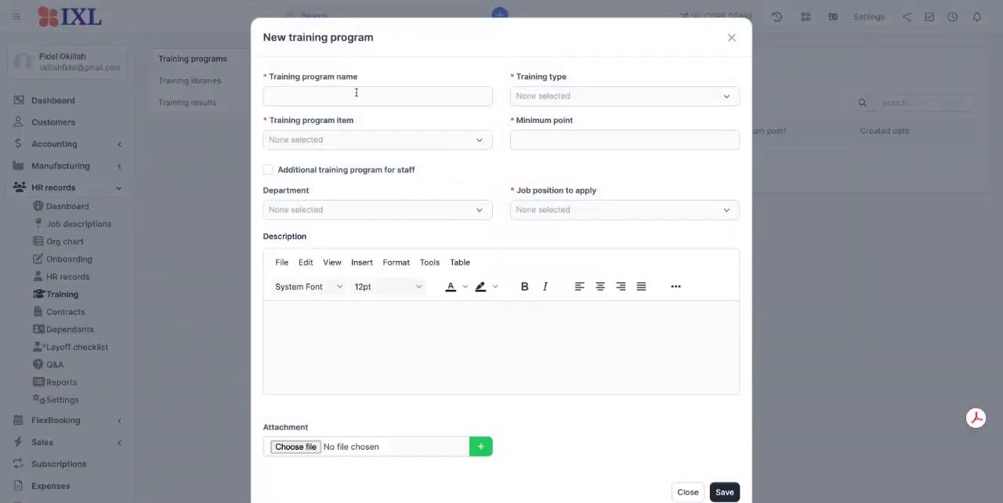
left_click(356, 95)
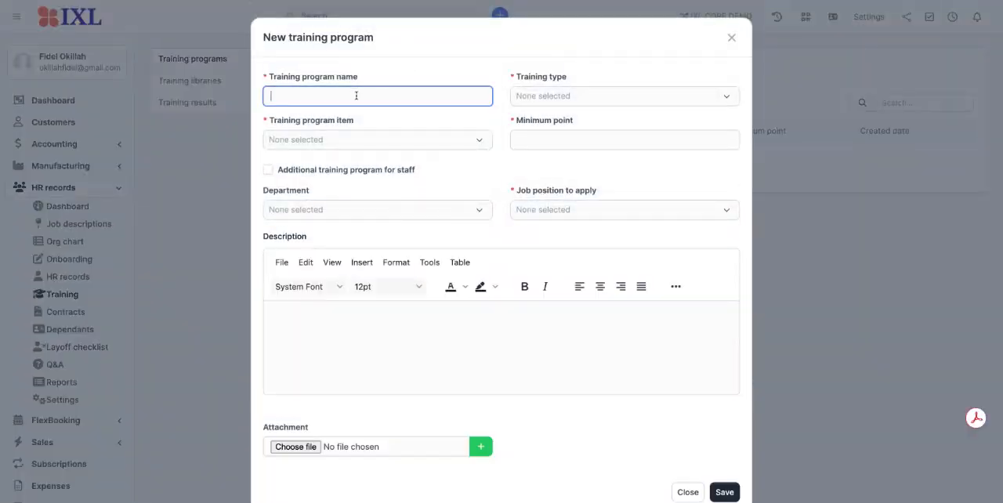
type("Welcome Traini")
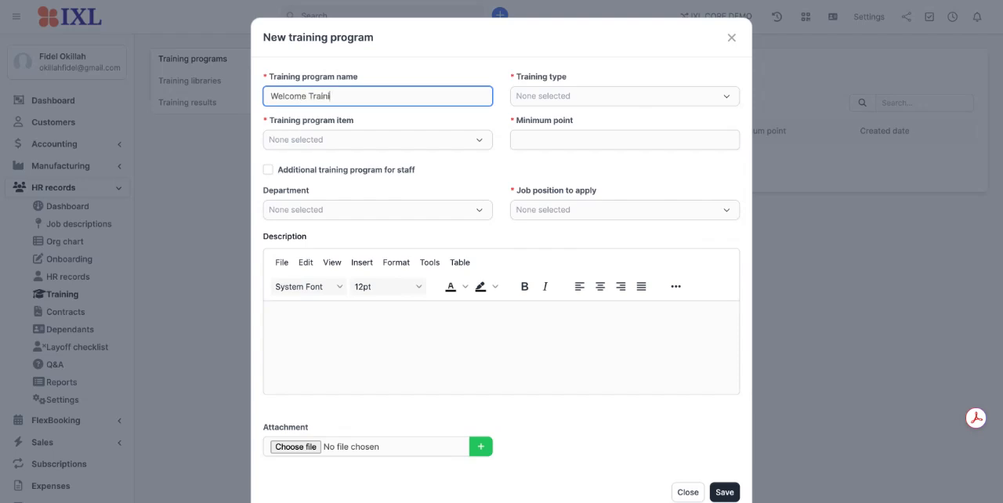
type("ng")
key("Tab")
Set the program's training type to Orientation, its item to Orientation Welcome and its minimum point to 10.
left_click(525, 103)
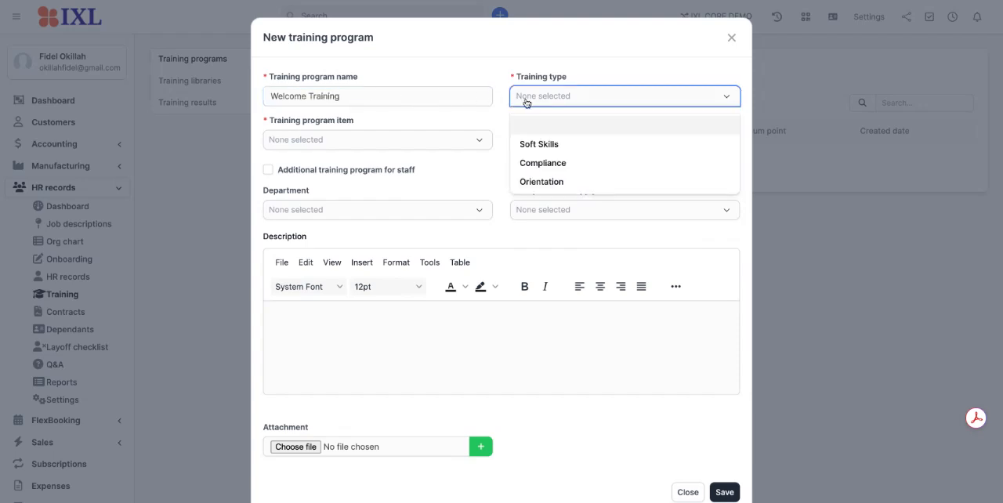
left_click(535, 184)
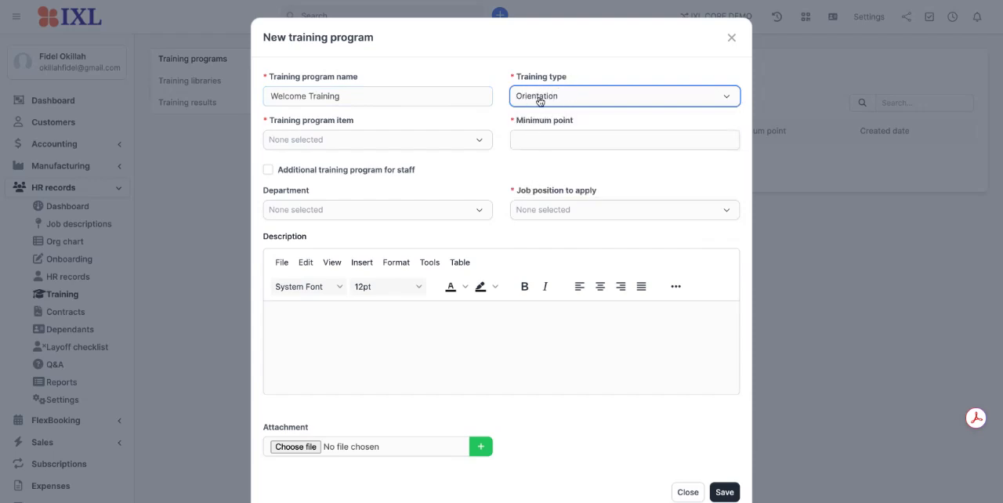
left_click(430, 140)
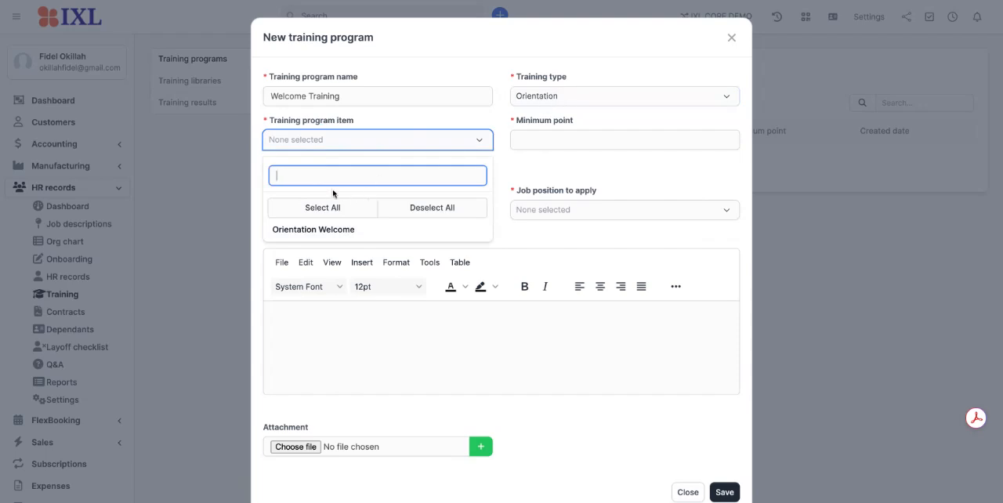
left_click(328, 229)
left_click(418, 119)
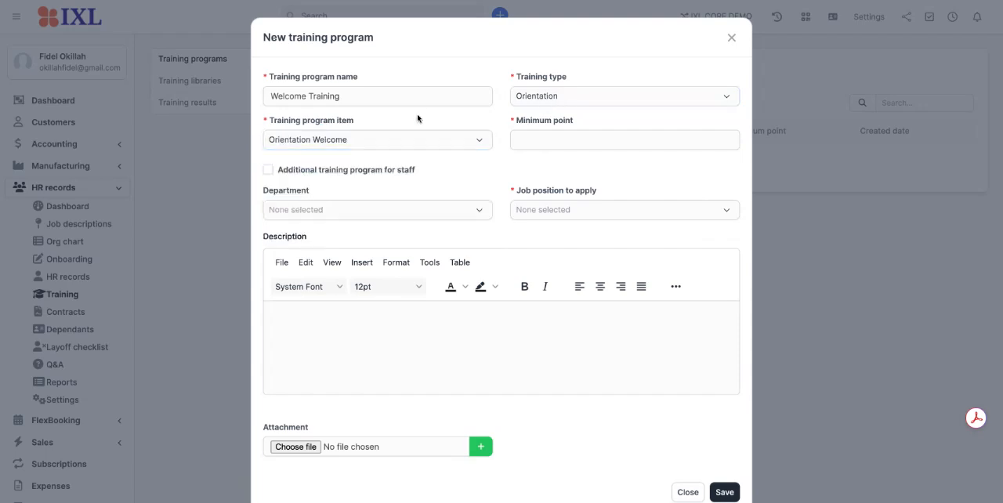
left_click(536, 138)
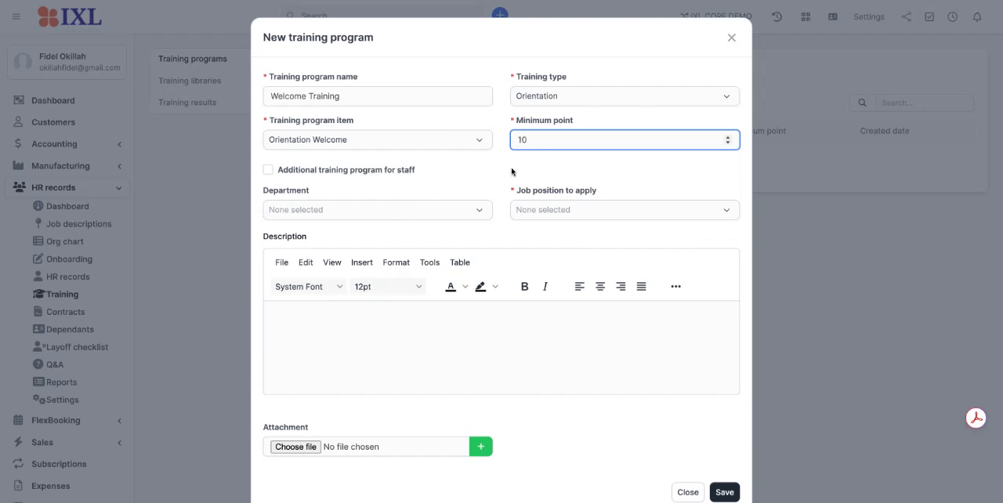
Assign the training program to all departments and to all available job positions.
left_click(371, 211)
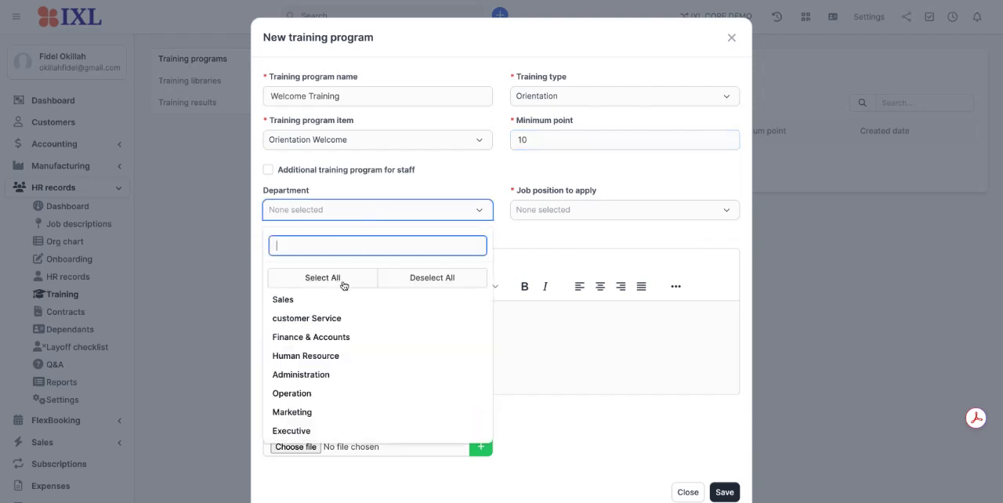
left_click(345, 284)
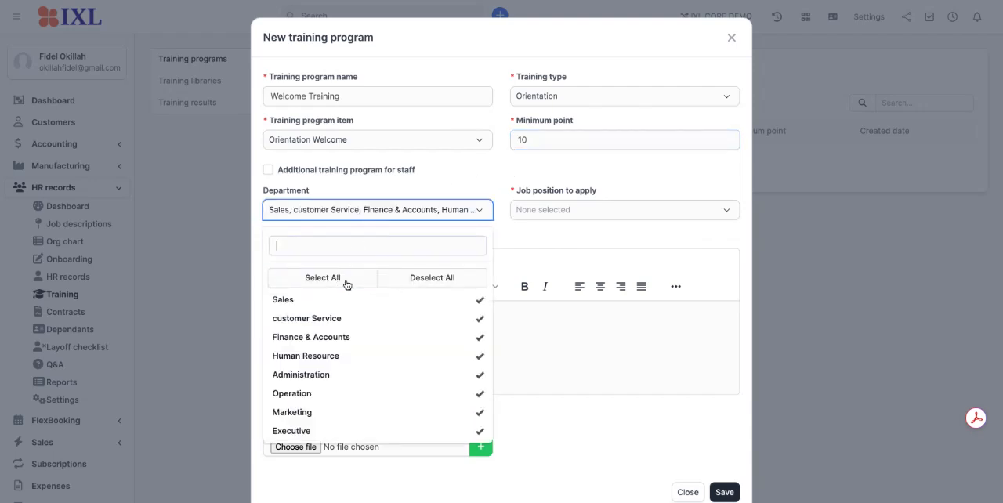
left_click(462, 174)
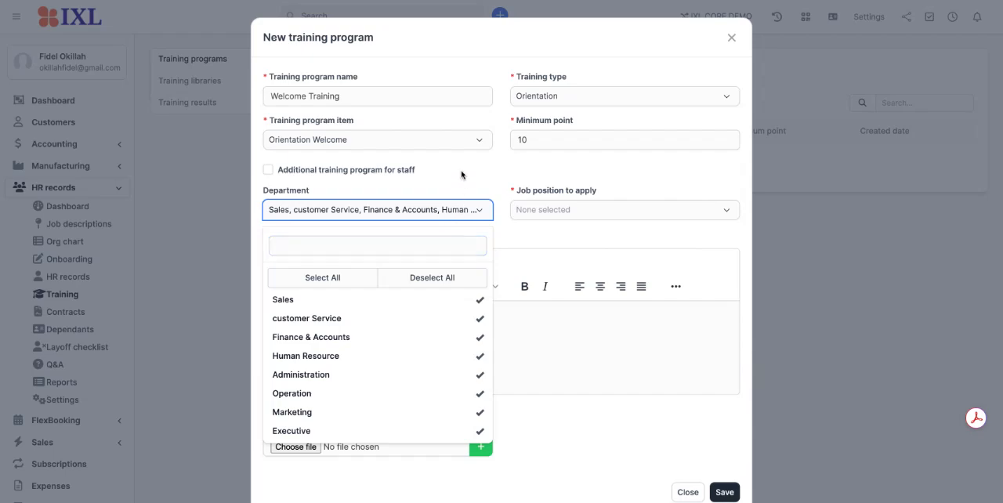
left_click(576, 212)
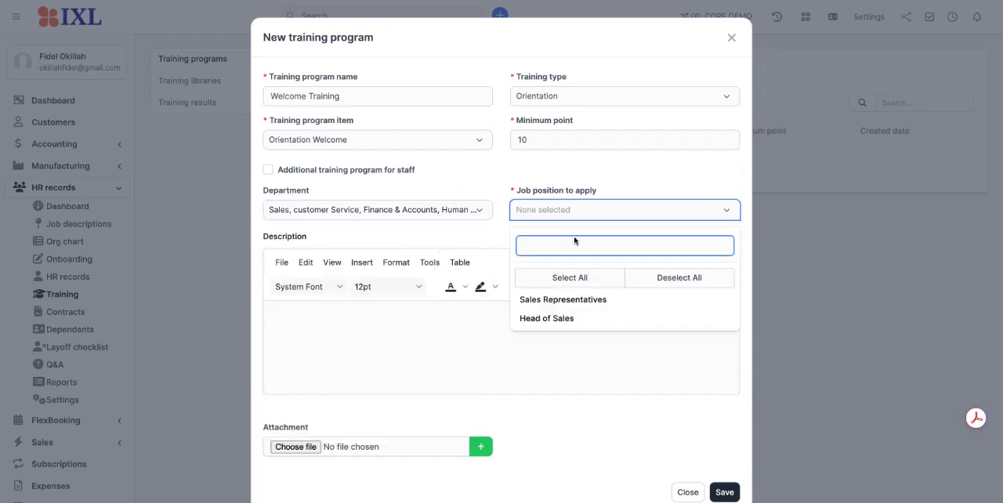
left_click(580, 281)
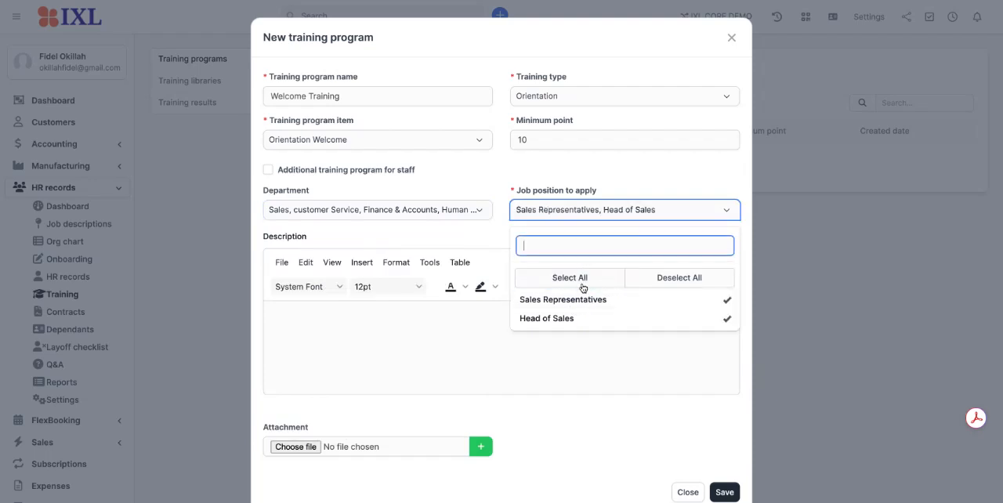
left_click(596, 176)
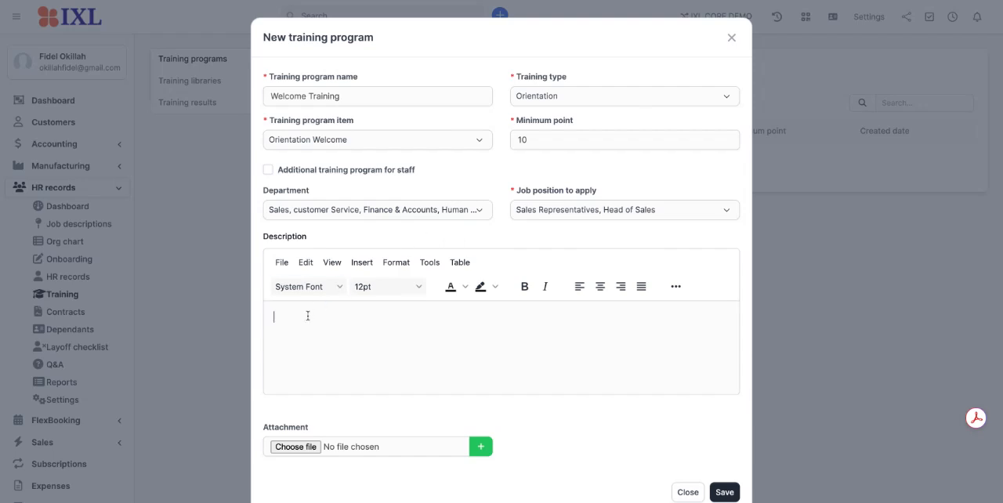
Enter "Welcome to IXL Exam" as the program description and save the training program.
type("Welcome to IXL Exam")
scroll(600, 454, "down", 1)
left_click(728, 463)
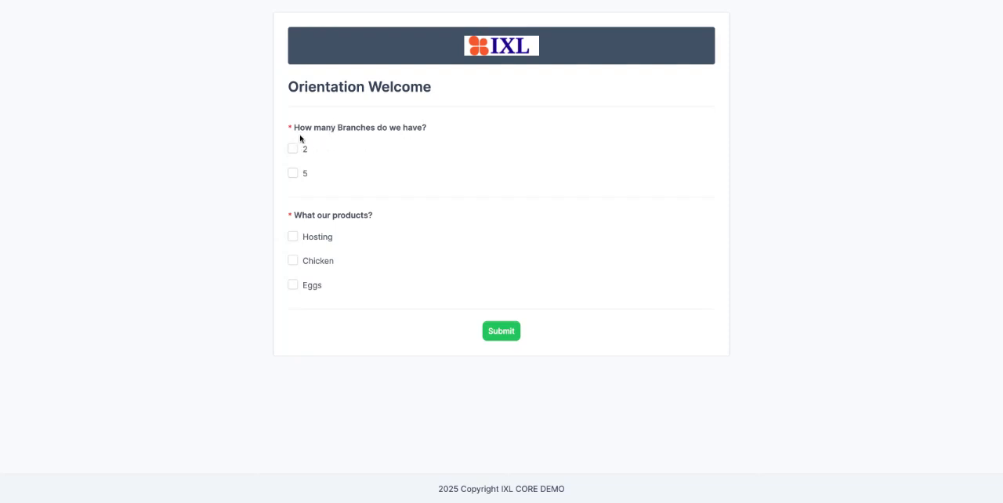
Submit the Orientation Welcome training form and open the training section of the staff profile.
left_click(493, 334)
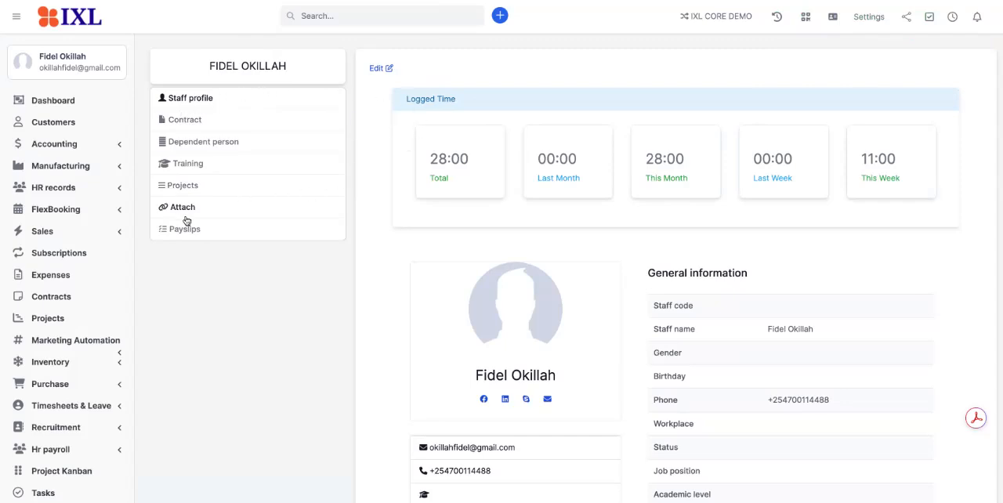
left_click(195, 171)
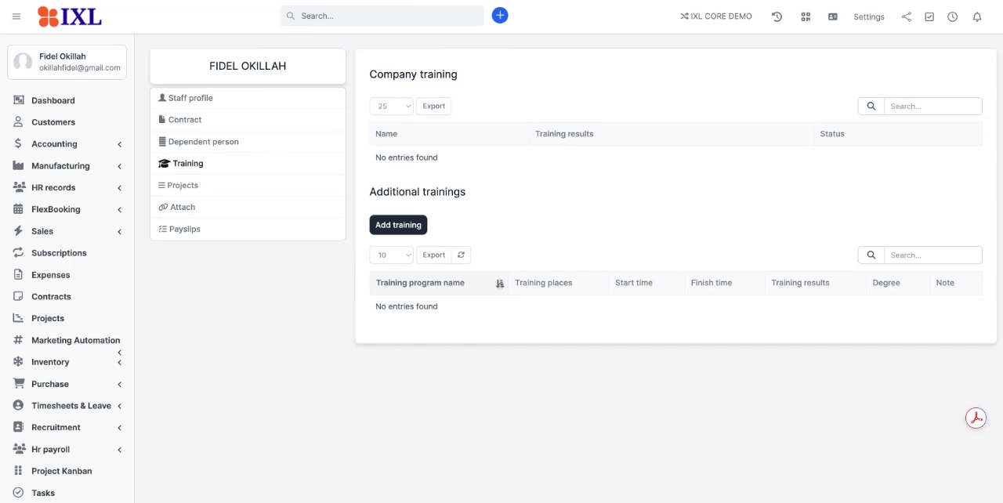
Return to the training programs page and examine the submitted entries in the training results.
key("ctrl+Tab")
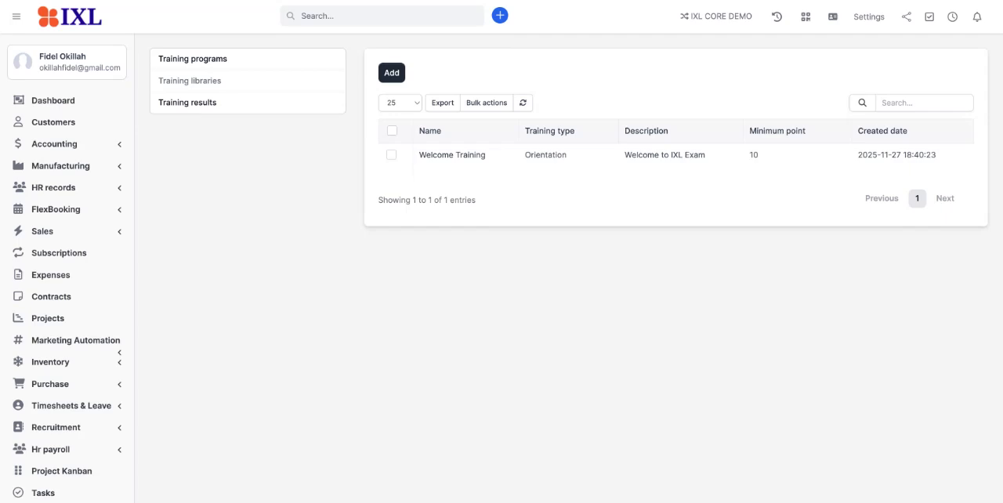
left_click(187, 102)
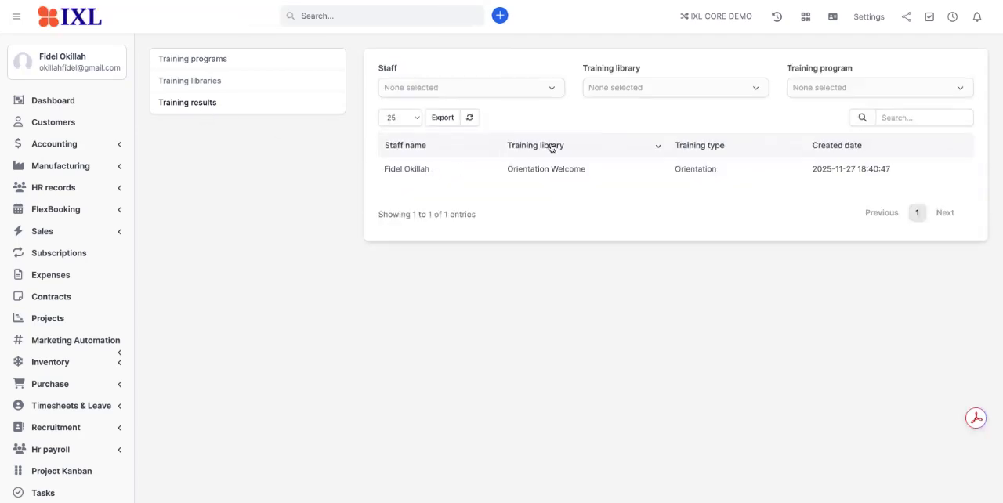
mouse_move(431, 165)
scroll(732, 179, "down", 1)
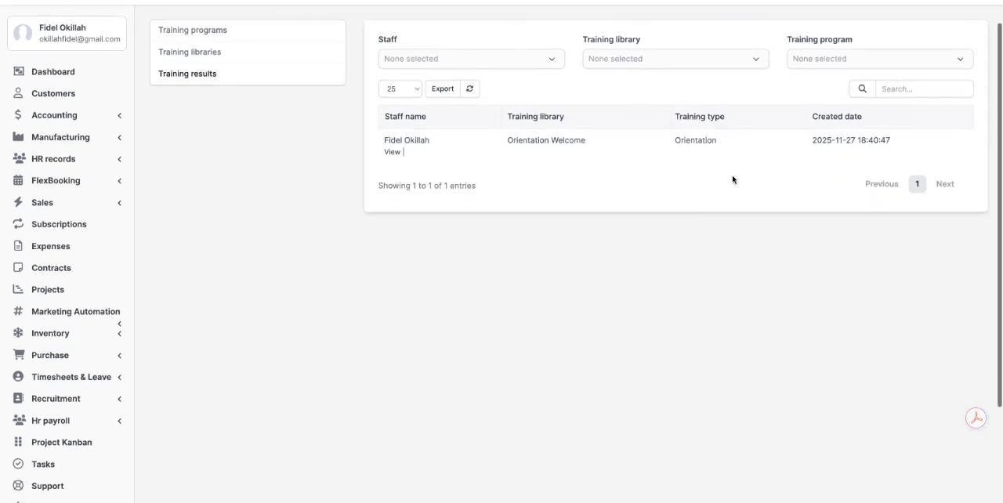
scroll(732, 179, "up", 1)
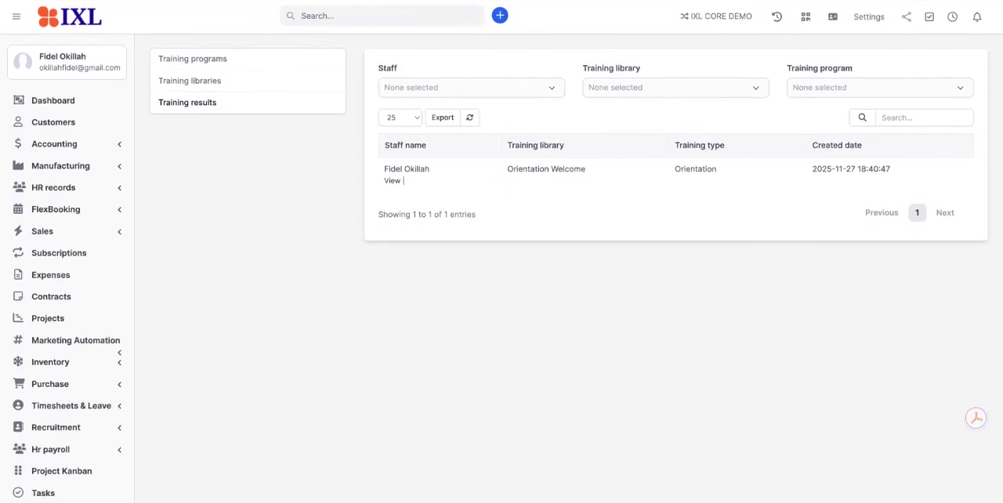